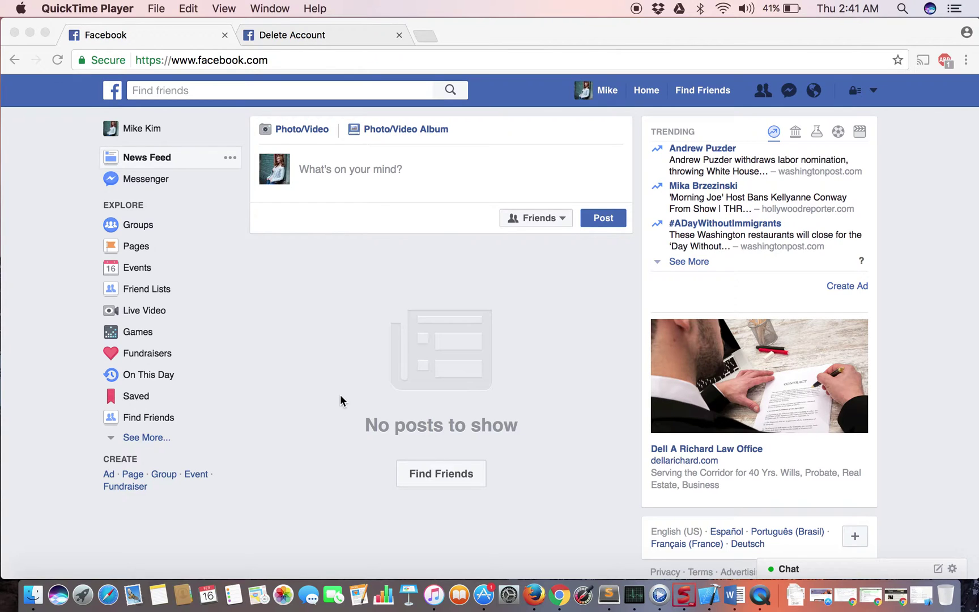
# Go to General Account Settings via the account menu and begin getting a copy of the Facebook data
pyautogui.scroll(-1, 340, 400)
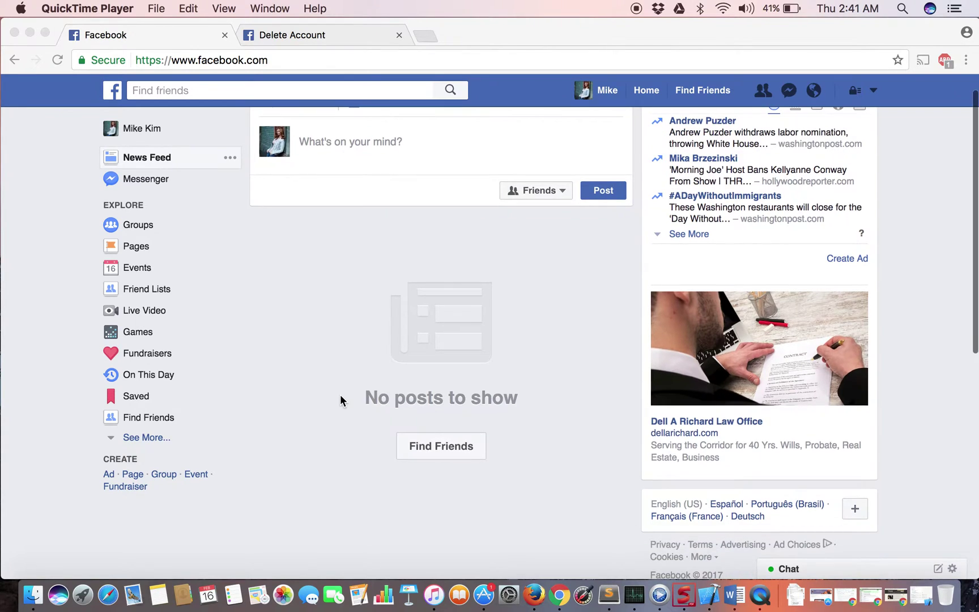
pyautogui.scroll(1, 339, 395)
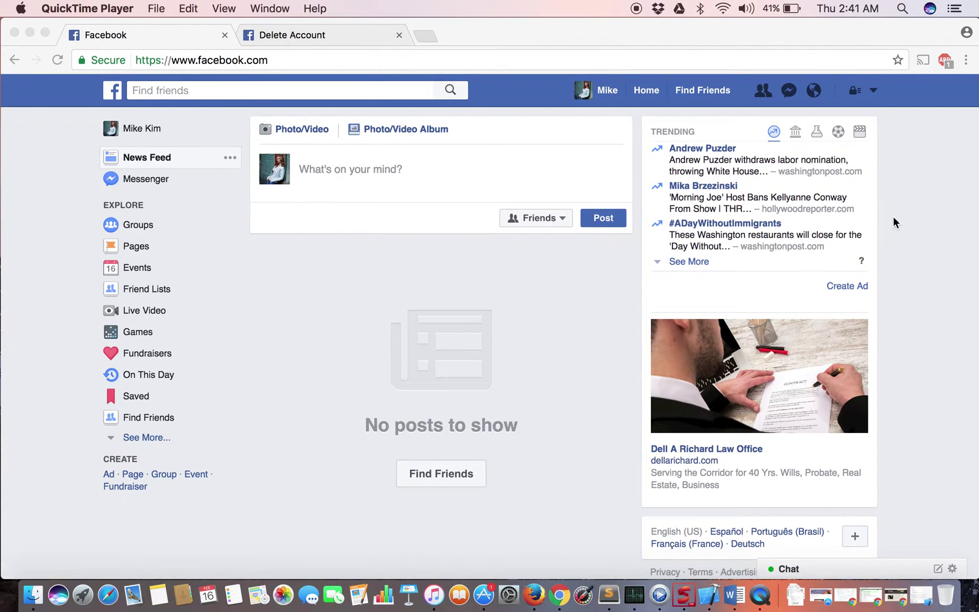
pyautogui.click(875, 90)
pyautogui.click(875, 90)
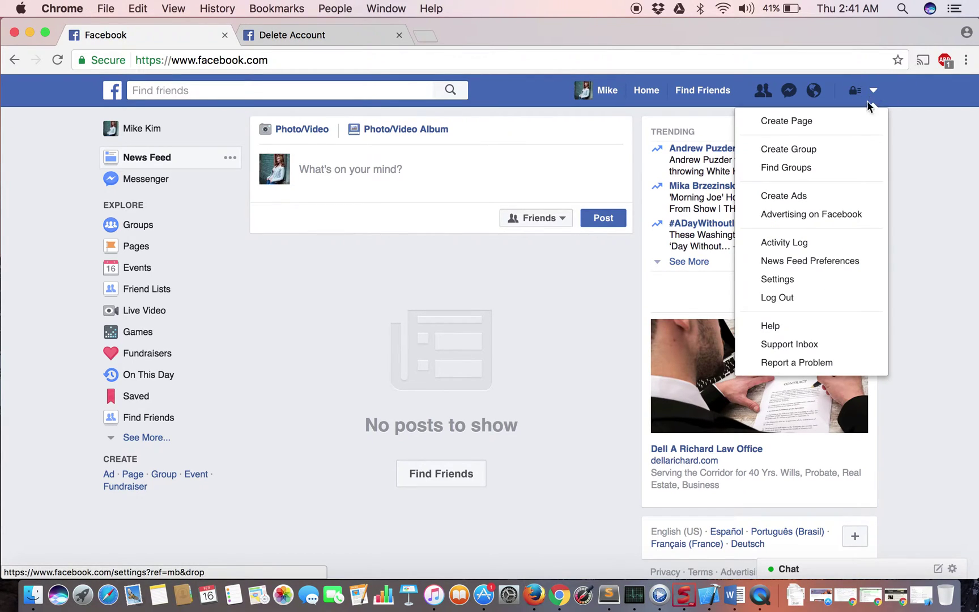
pyautogui.click(778, 280)
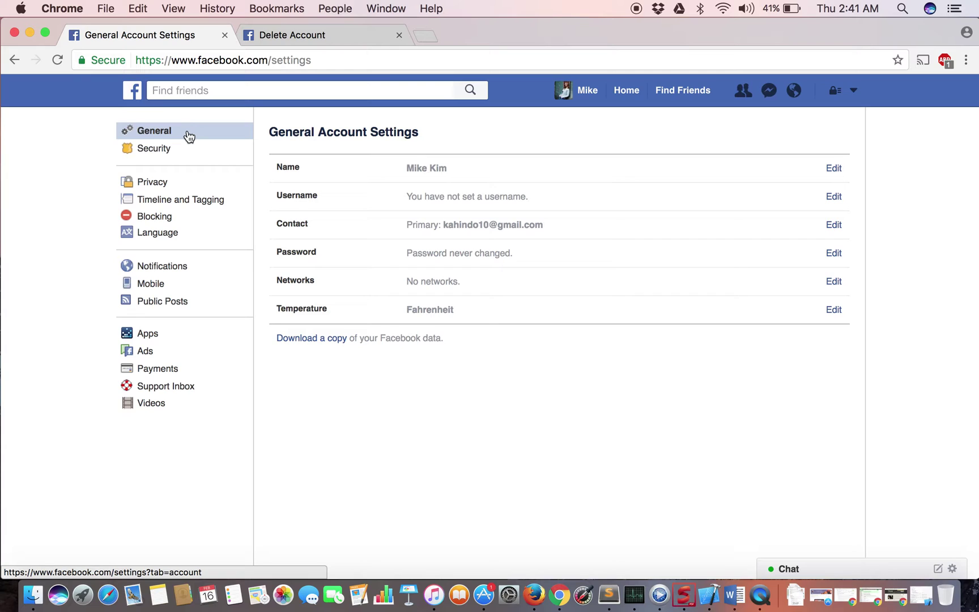
pyautogui.click(153, 135)
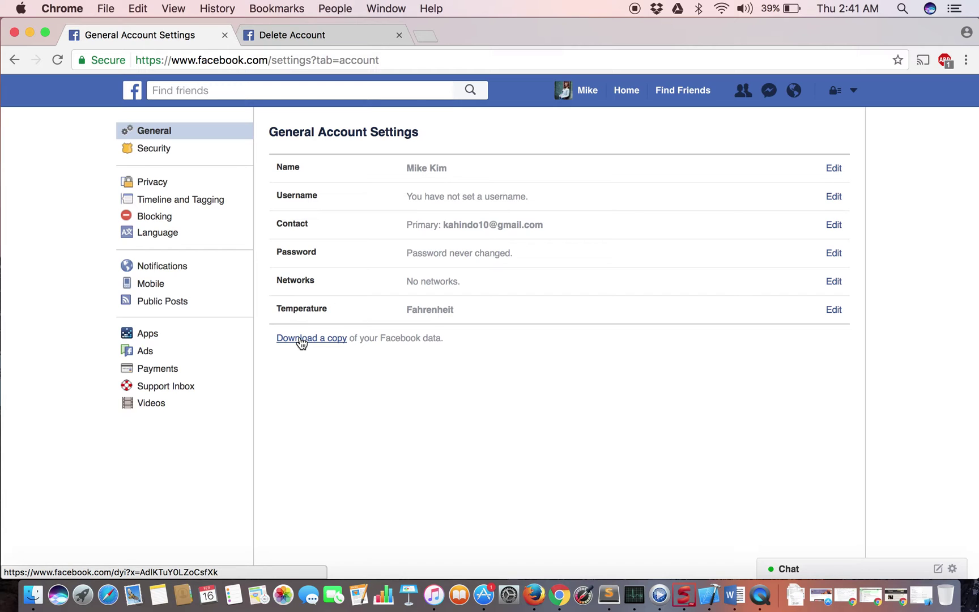
pyautogui.click(301, 340)
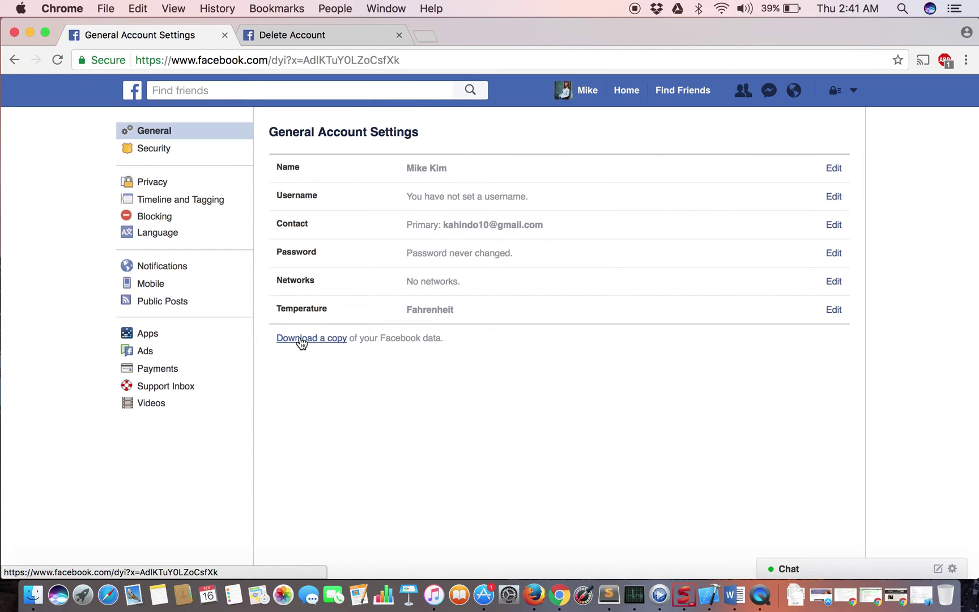
# Request the data archive download, confirming with the account password
pyautogui.click(370, 279)
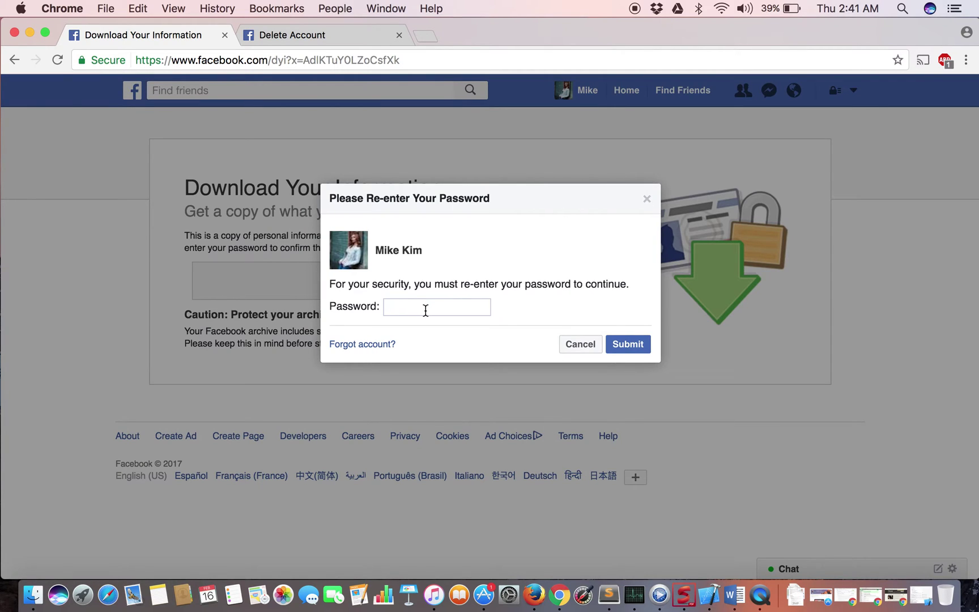
pyautogui.write('•••••••')
pyautogui.press('Return')
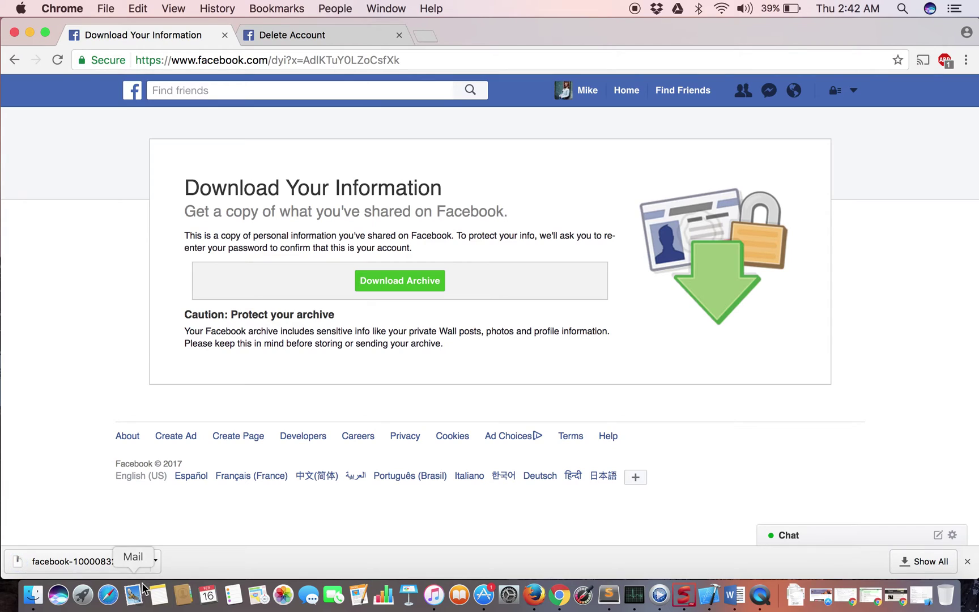
# Check the downloaded zip file's options, then return to General Account Settings
pyautogui.click(156, 562)
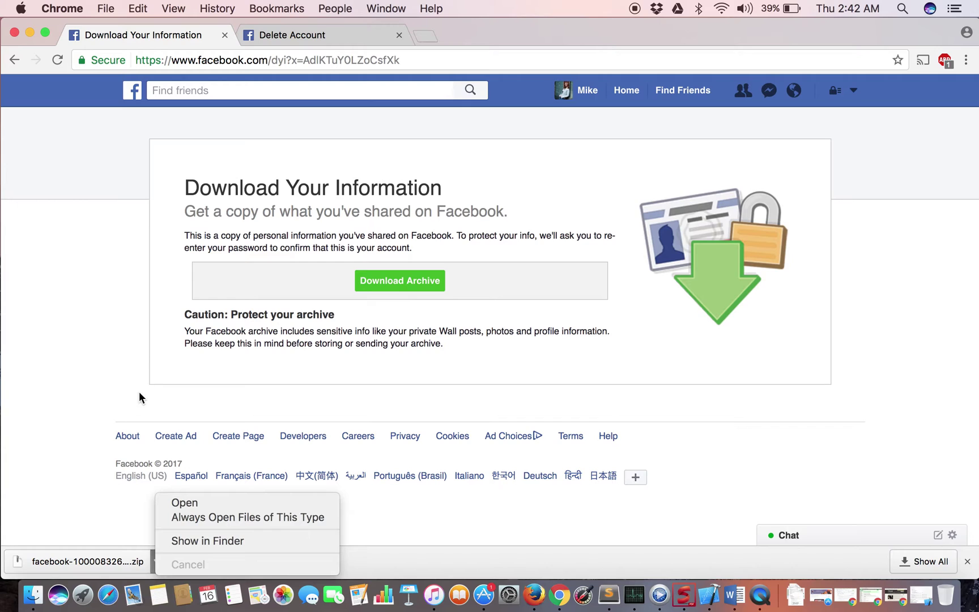
pyautogui.click(150, 360)
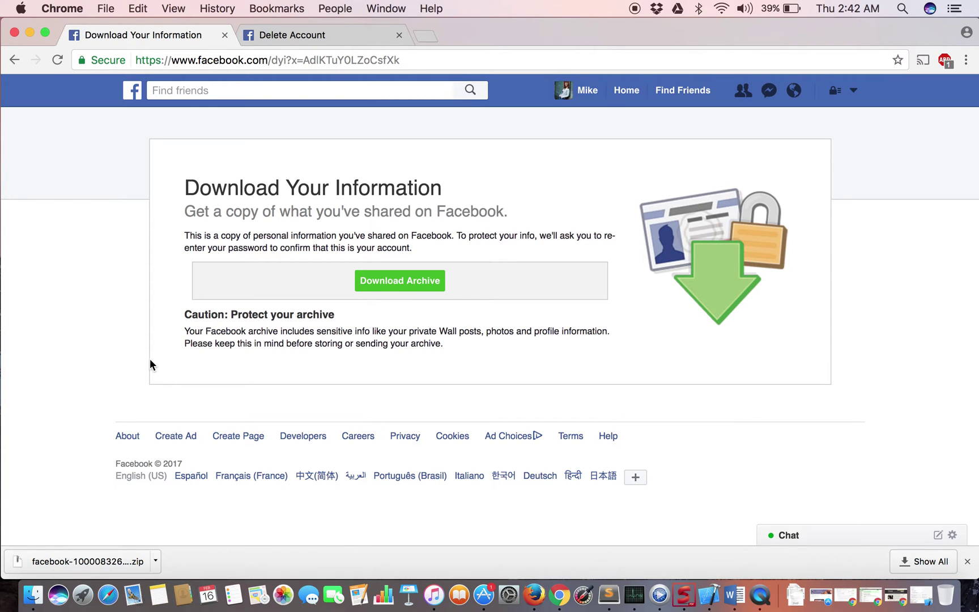
pyautogui.click(16, 66)
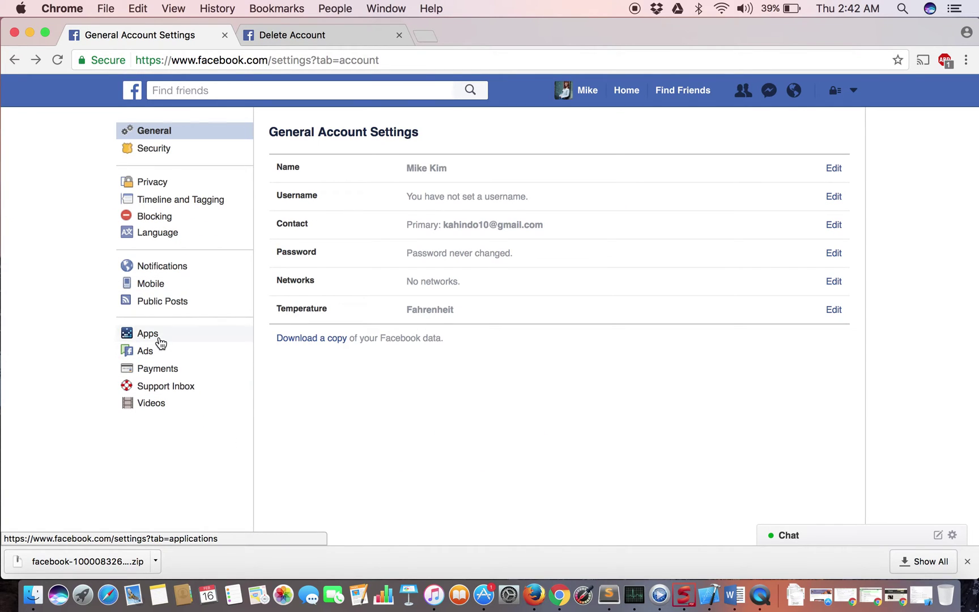
# Open App Settings and scroll through the list of apps logged in with Facebook
pyautogui.click(159, 341)
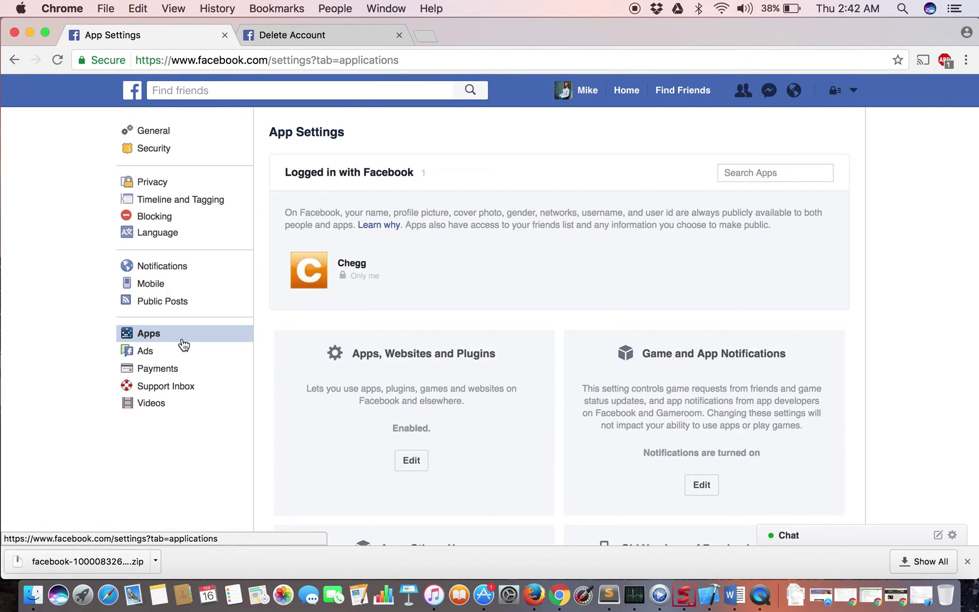
pyautogui.scroll(-1, 277, 429)
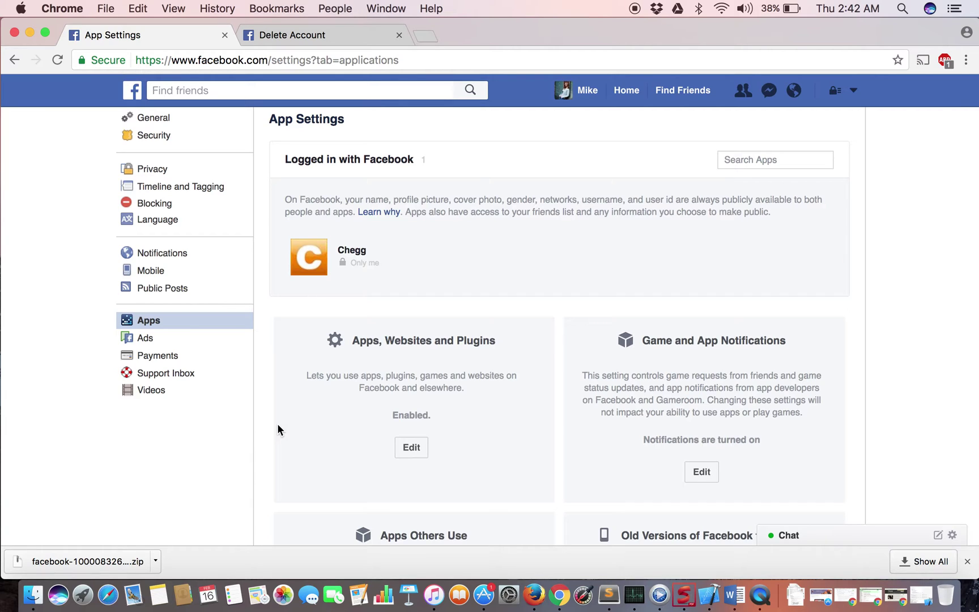
pyautogui.scroll(-5, 278, 429)
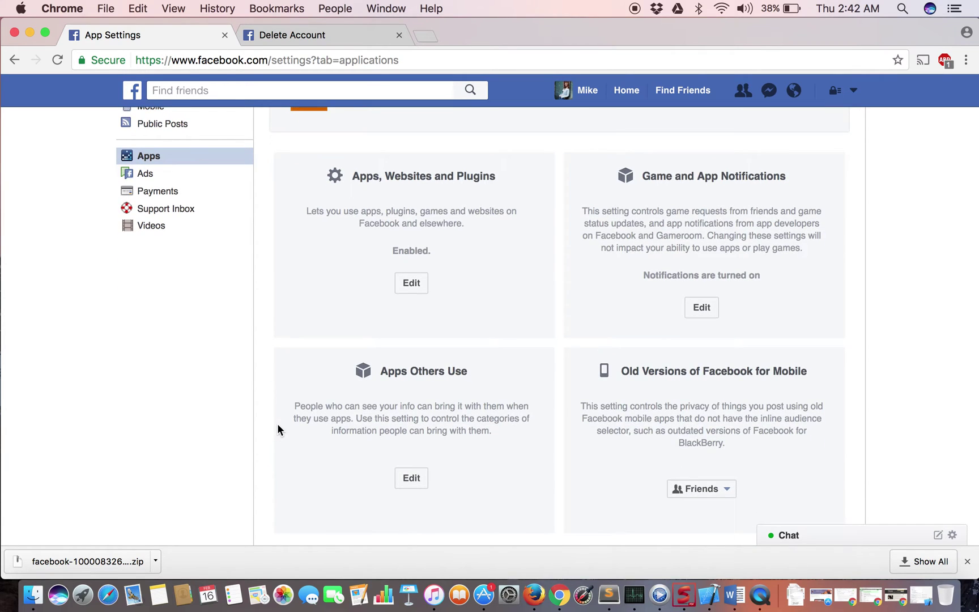
pyautogui.scroll(-2, 277, 429)
pyautogui.scroll(6, 278, 429)
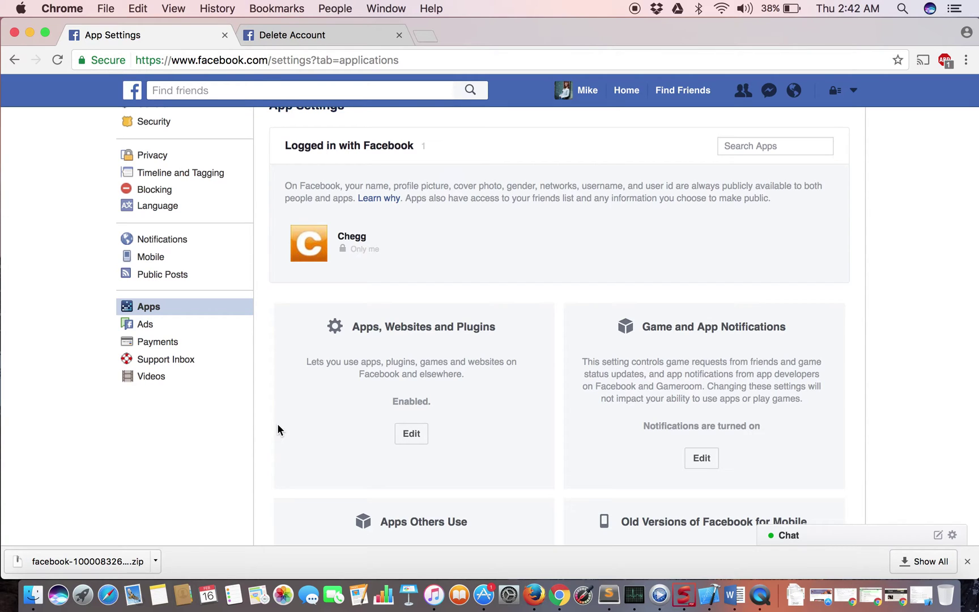
pyautogui.scroll(1, 277, 429)
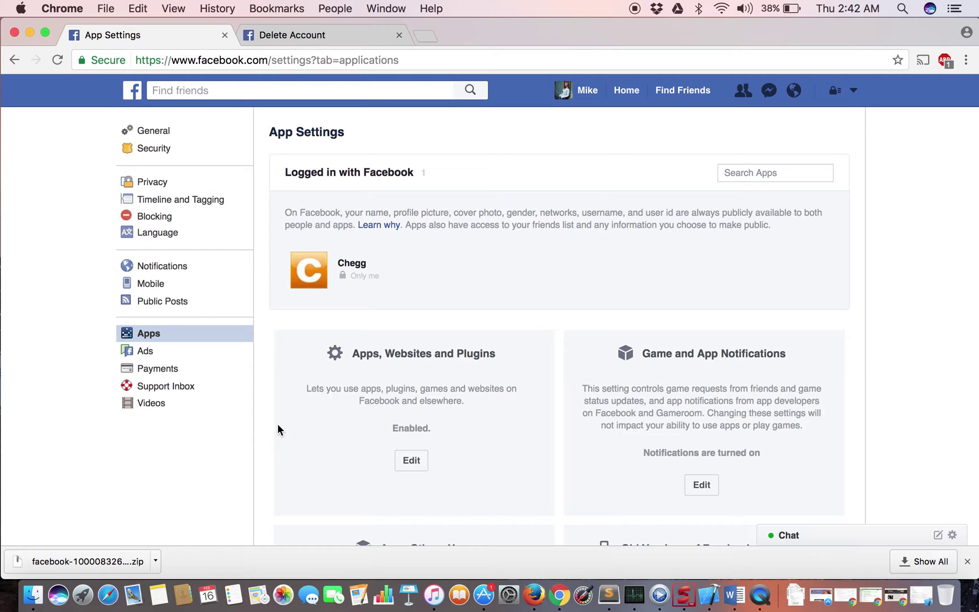
pyautogui.scroll(1, 277, 429)
pyautogui.scroll(1, 277, 429)
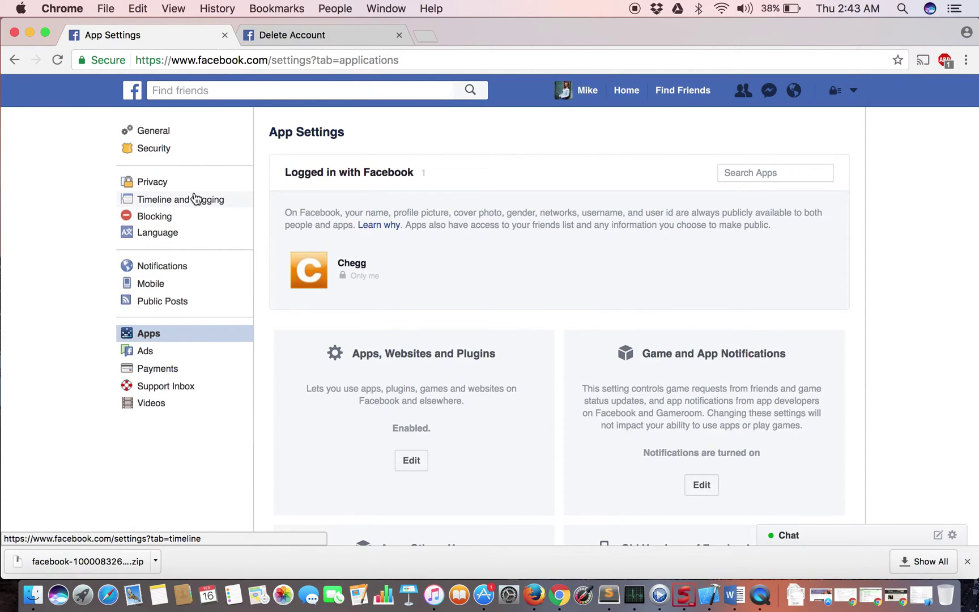
pyautogui.scroll(1, 195, 198)
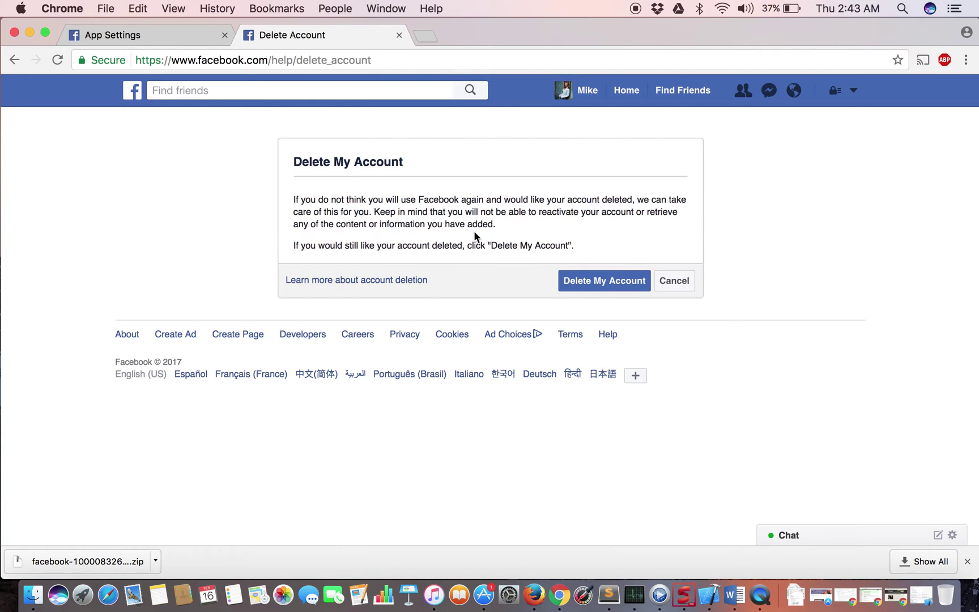
# Submit the permanent deletion request with the account password and the security-check text
pyautogui.click(603, 281)
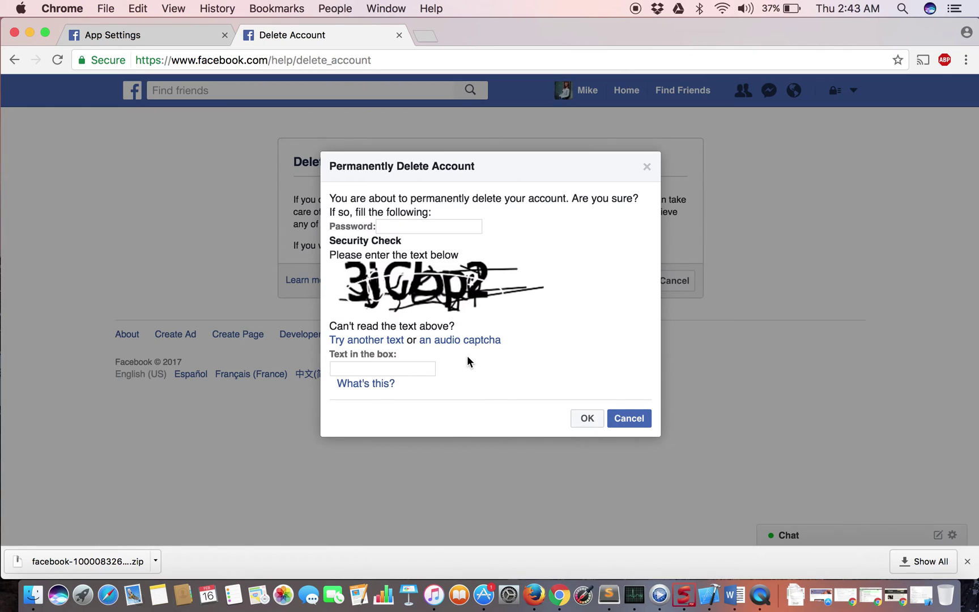
pyautogui.click(410, 226)
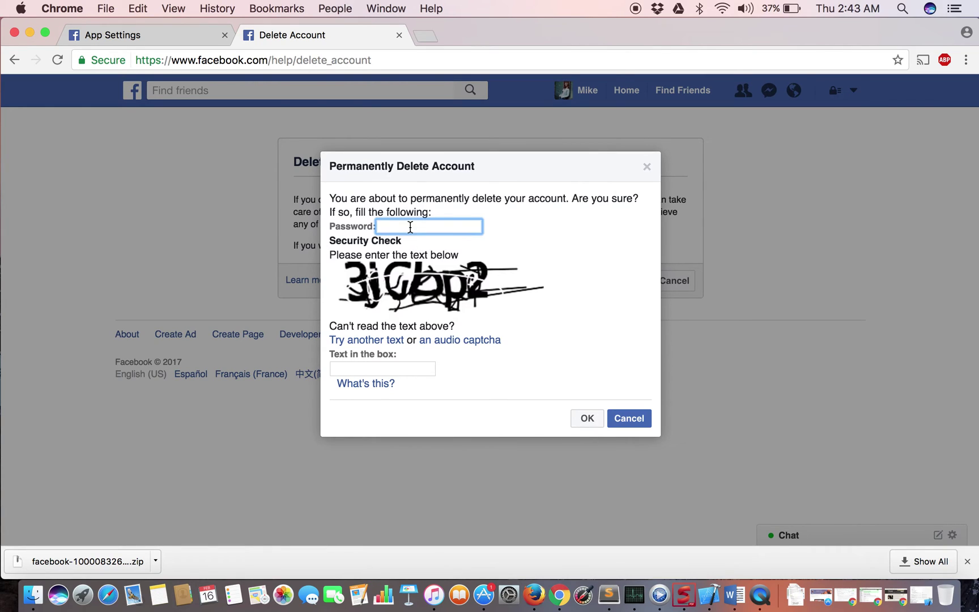
pyautogui.write('••••••••')
pyautogui.click(358, 370)
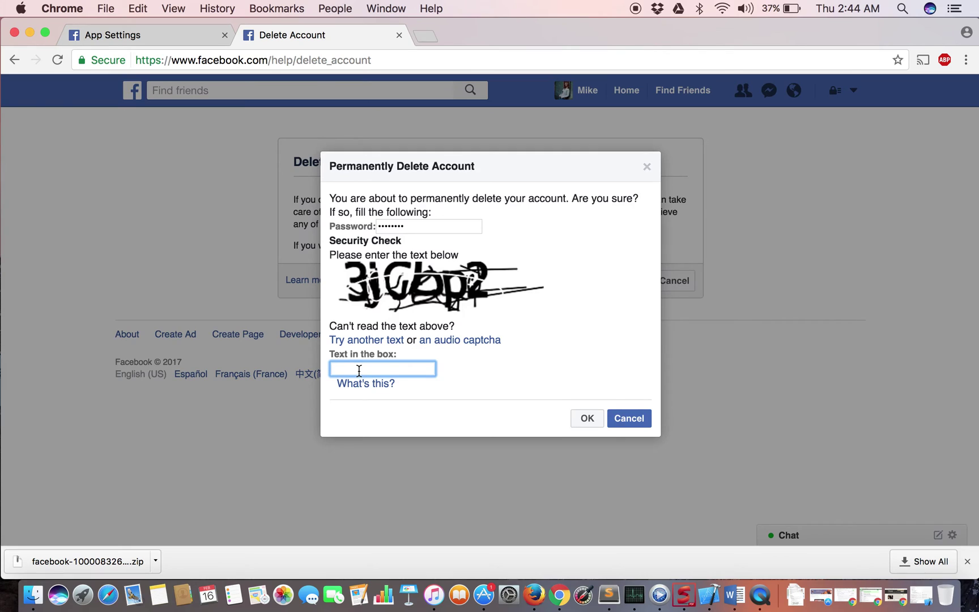
pyautogui.write('bjgbp2')
pyautogui.click(591, 419)
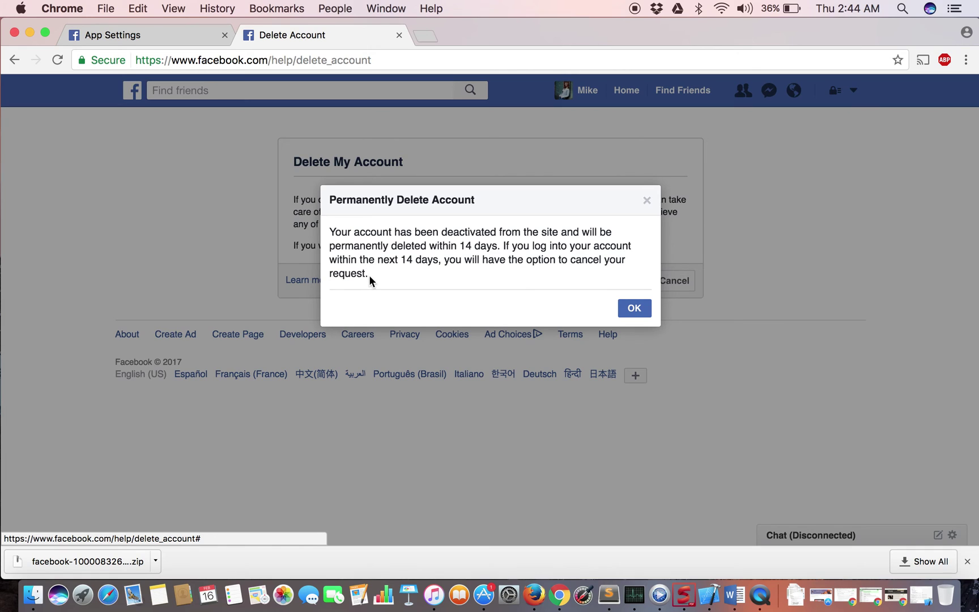
# Highlight the 14-day deletion notice text to read it, then deselect it
pyautogui.moveTo(370, 277); pyautogui.dragTo(328, 229)
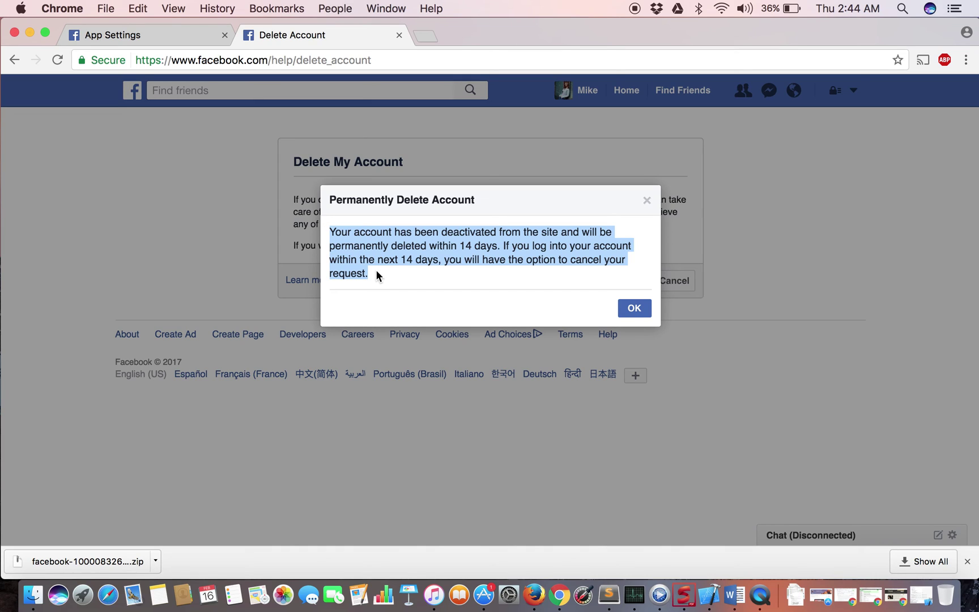
pyautogui.click(630, 284)
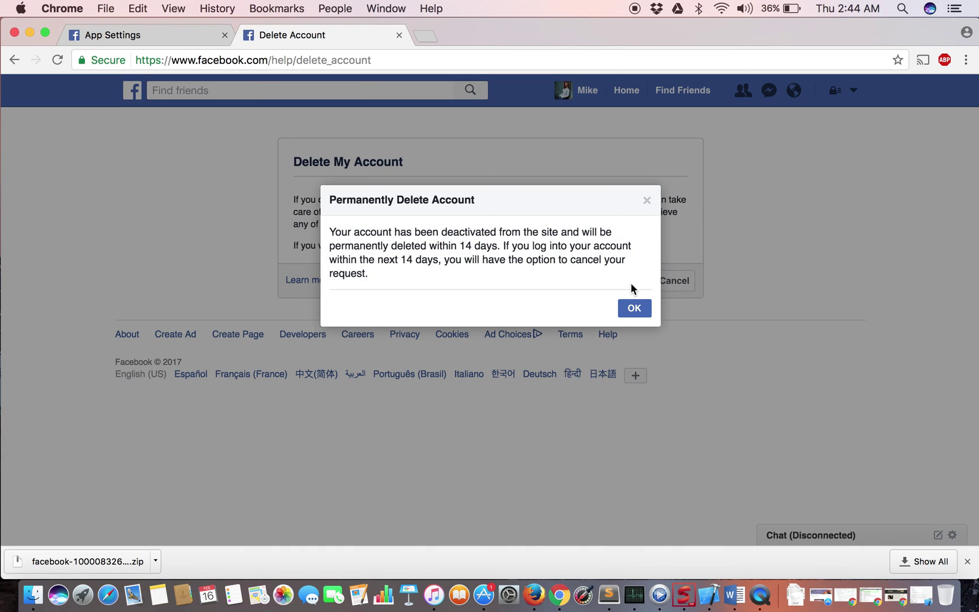
# Confirm the Permanently Delete Account notice with OK
pyautogui.click(634, 313)
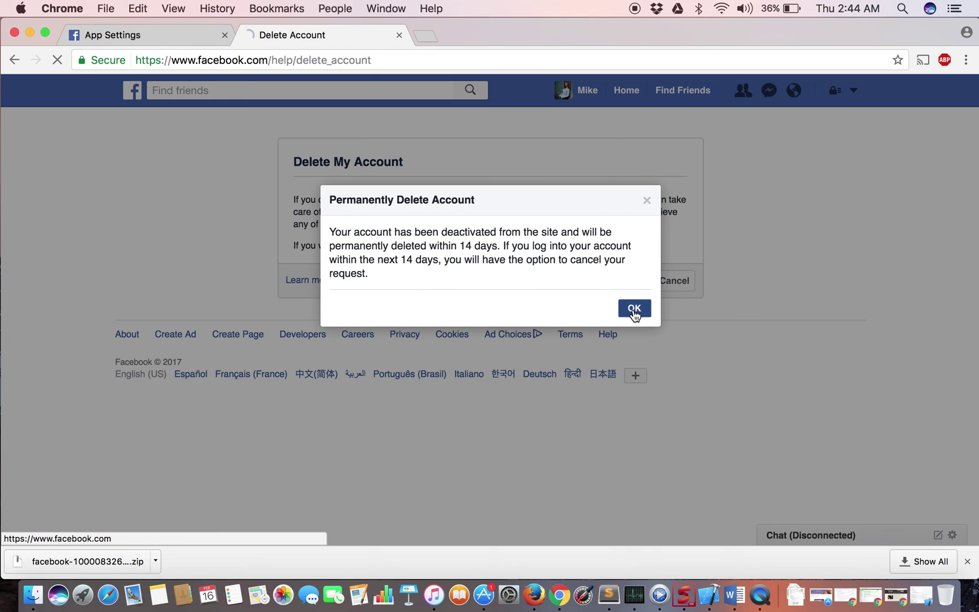